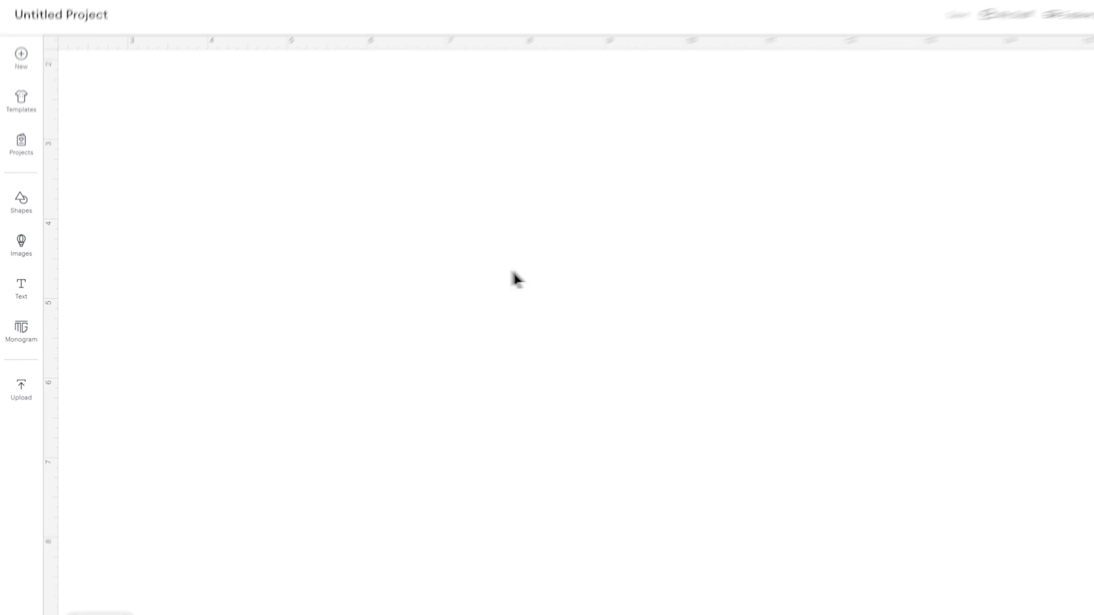
Upload svg-01-flower-pot-baby-craftwithsarah.svg from the 01 Cricut Version folder and add it to the canvas.
{"action": "left_click", "coordinate": [36, 422]}
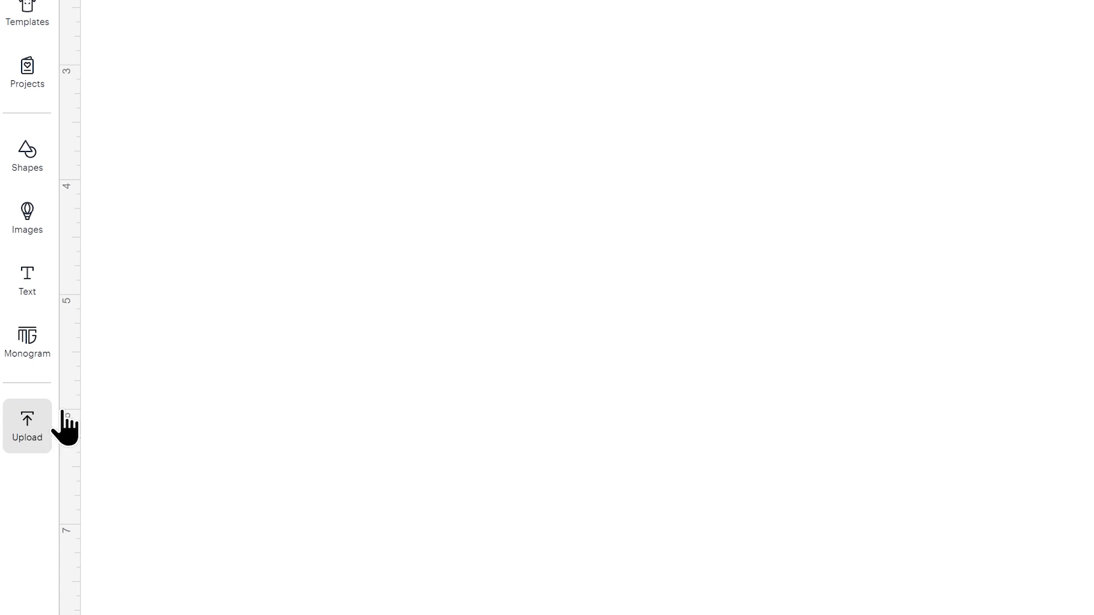
{"action": "left_click", "coordinate": [187, 153]}
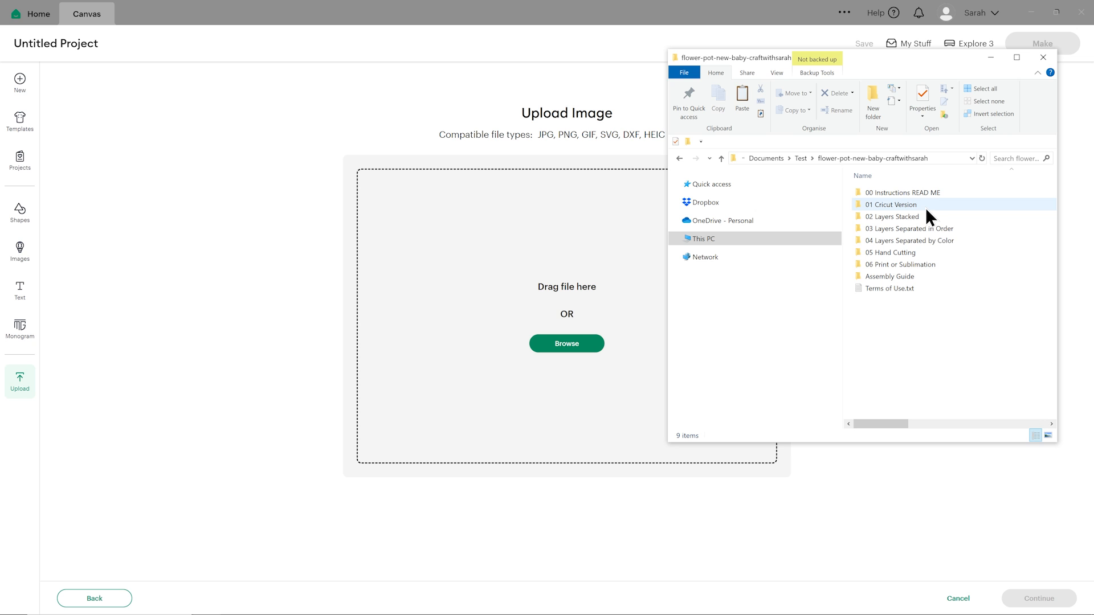
{"action": "mouse_move", "coordinate": [926, 209]}
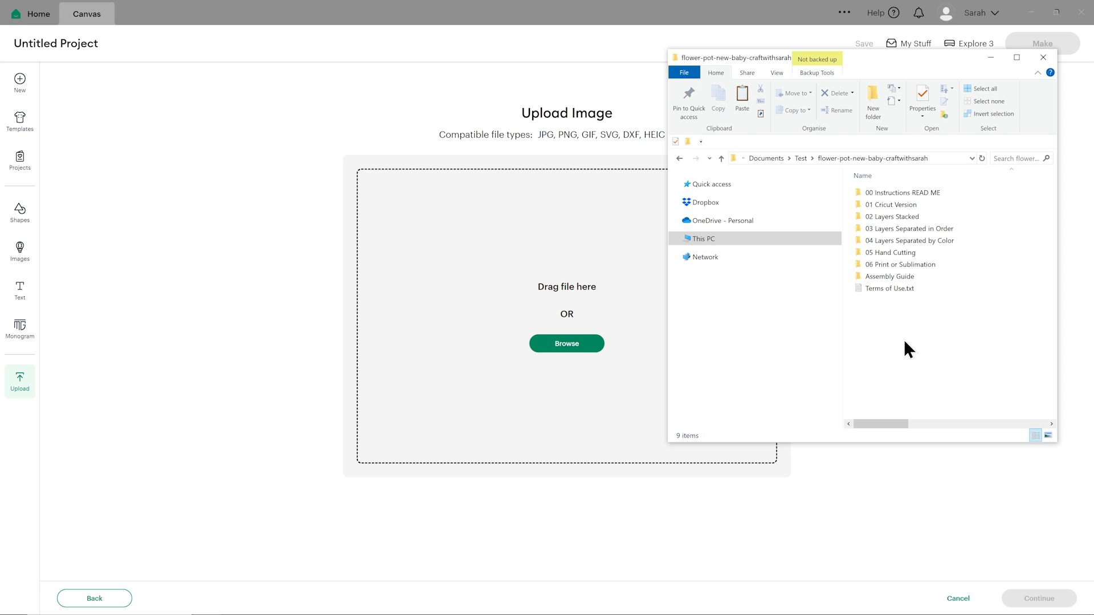
{"action": "double_click", "coordinate": [918, 204]}
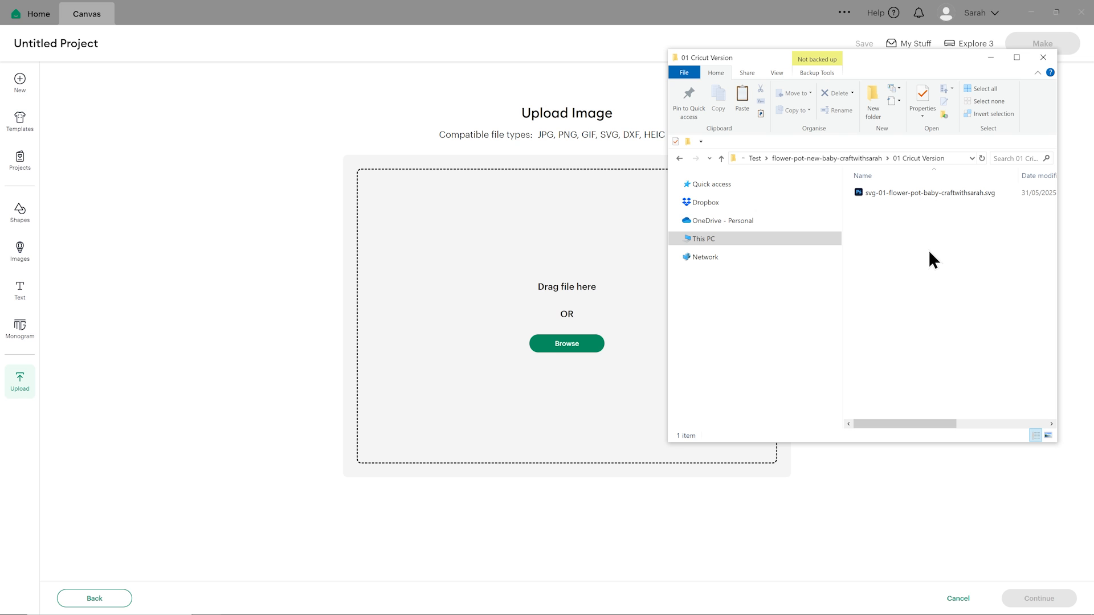
{"action": "left_click_drag", "start_coordinate": [905, 194], "coordinate": [550, 327]}
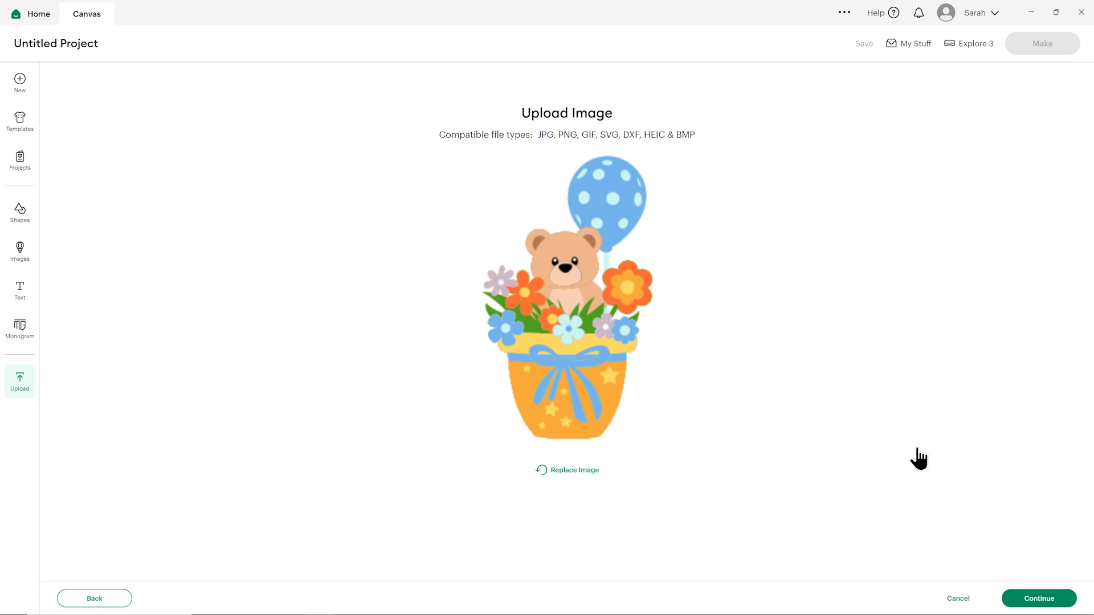
{"action": "left_click", "coordinate": [1026, 600]}
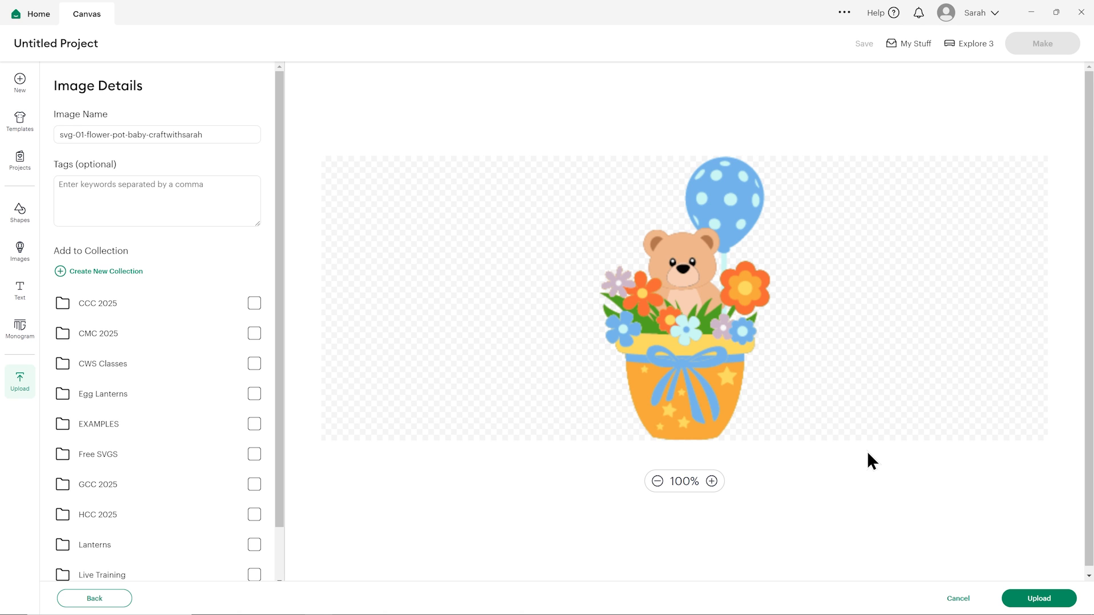
{"action": "left_click", "coordinate": [1022, 599]}
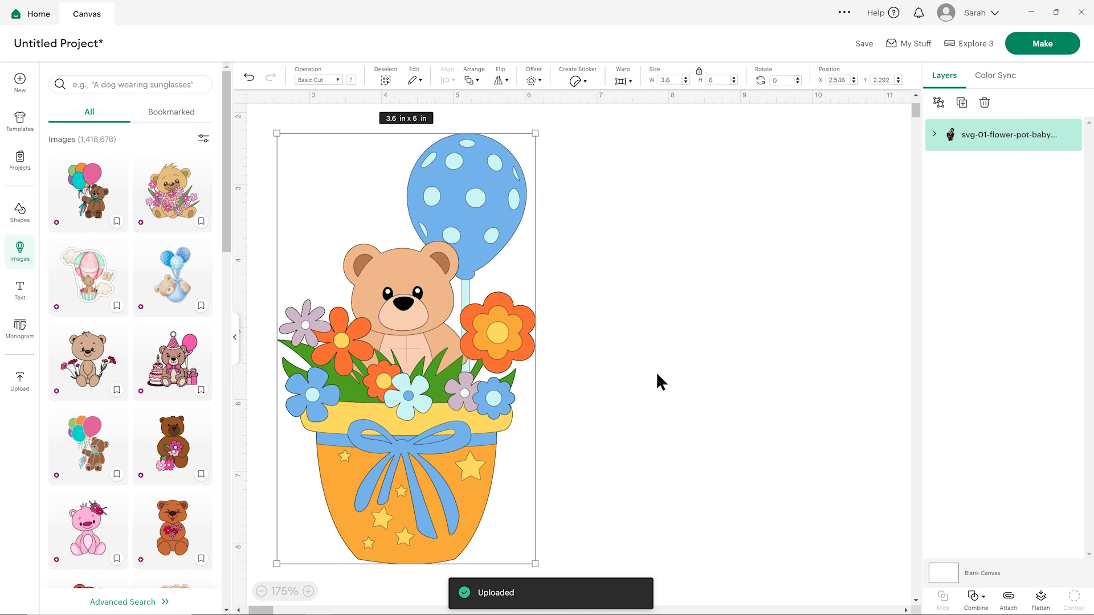
Collapse the image library and reposition the flower pot design at about X 3.7, Y 2.2 in on the canvas.
{"action": "left_click", "coordinate": [235, 342]}
{"action": "left_click_drag", "start_coordinate": [235, 376], "coordinate": [321, 368]}
{"action": "left_click", "coordinate": [494, 330]}
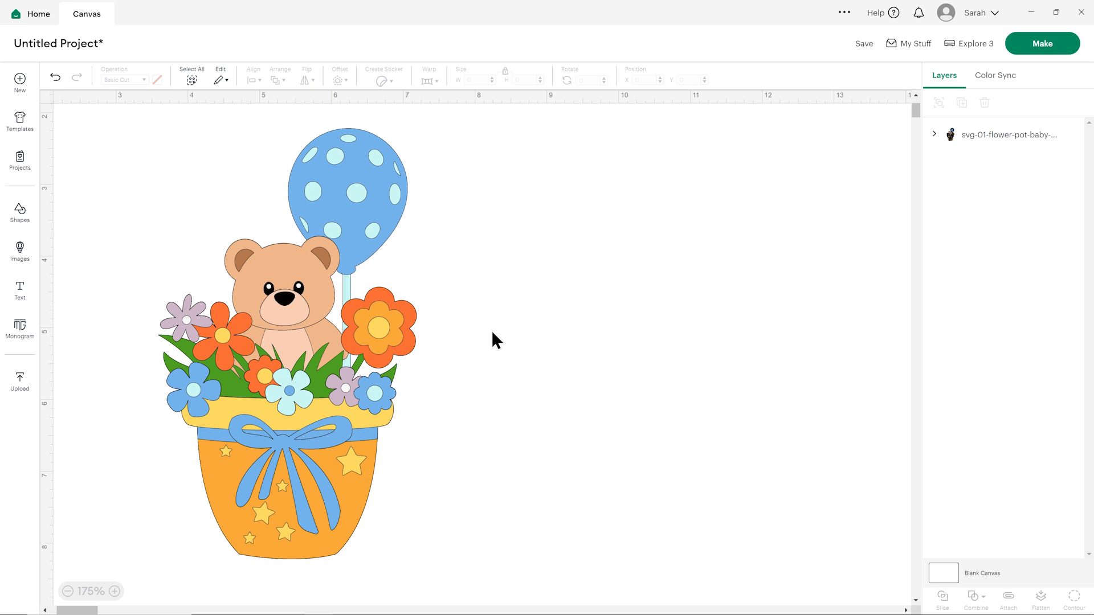
{"action": "left_click", "coordinate": [359, 320]}
{"action": "left_click_drag", "start_coordinate": [359, 320], "coordinate": [368, 320]}
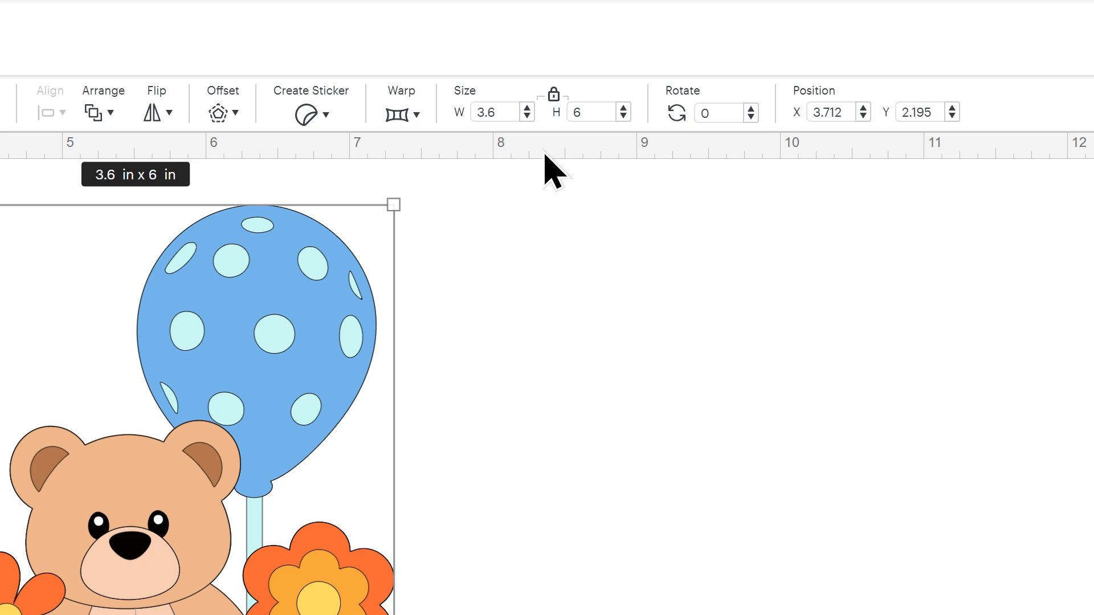
Set the flower pot design's height to 5 in with proportions locked, and shift it to about X 3.78, Y 2.18 in.
{"action": "left_click", "coordinate": [571, 115]}
{"action": "type", "text": "5"}
{"action": "key", "text": "Return"}
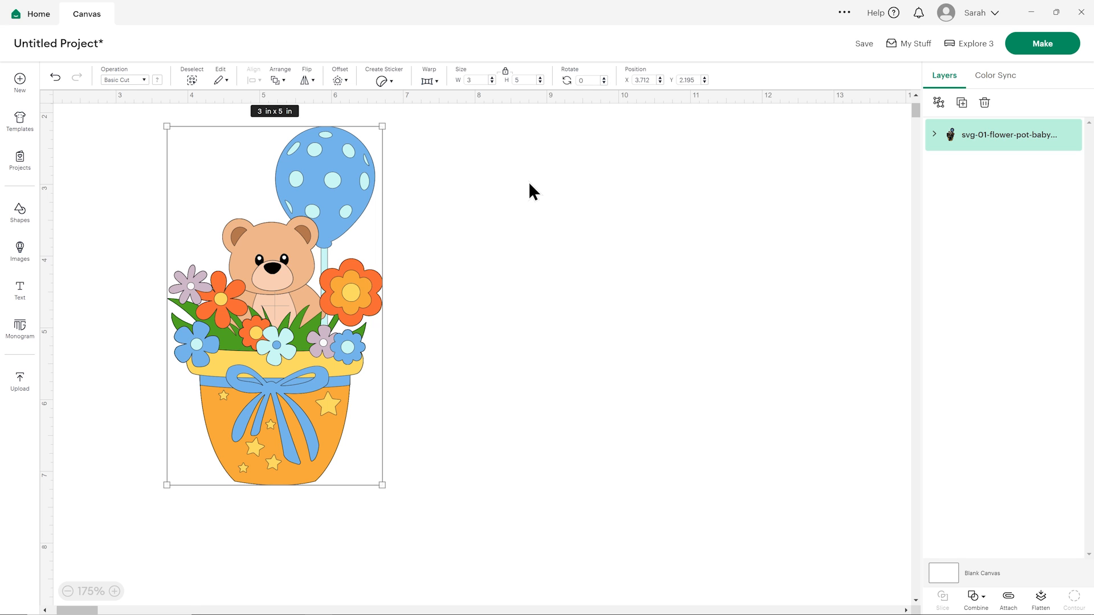
{"action": "left_click_drag", "start_coordinate": [338, 197], "coordinate": [340, 195]}
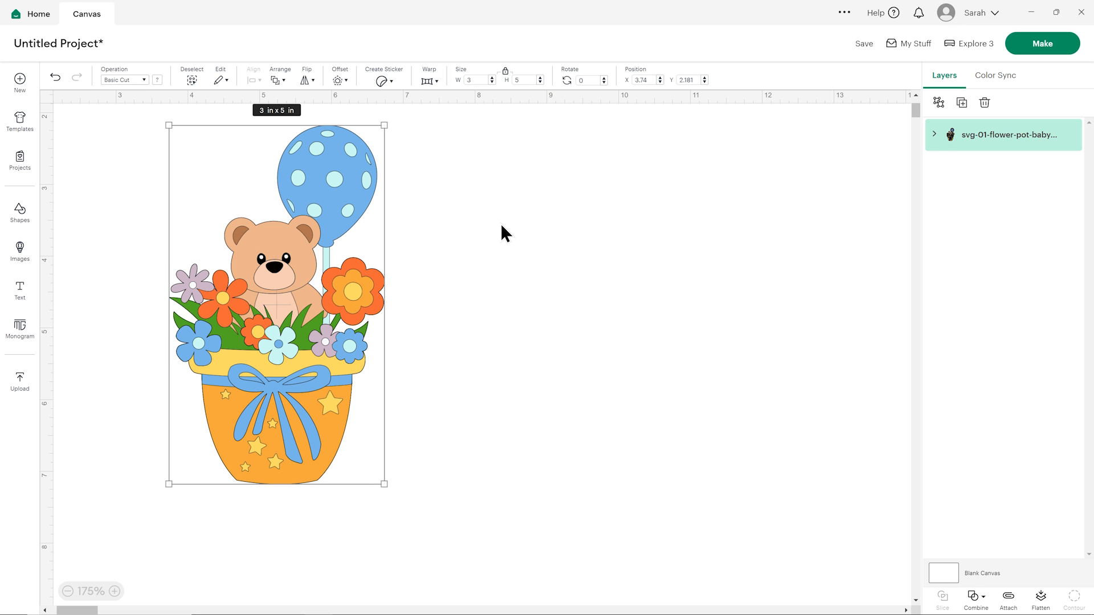
{"action": "left_click_drag", "start_coordinate": [342, 180], "coordinate": [346, 180]}
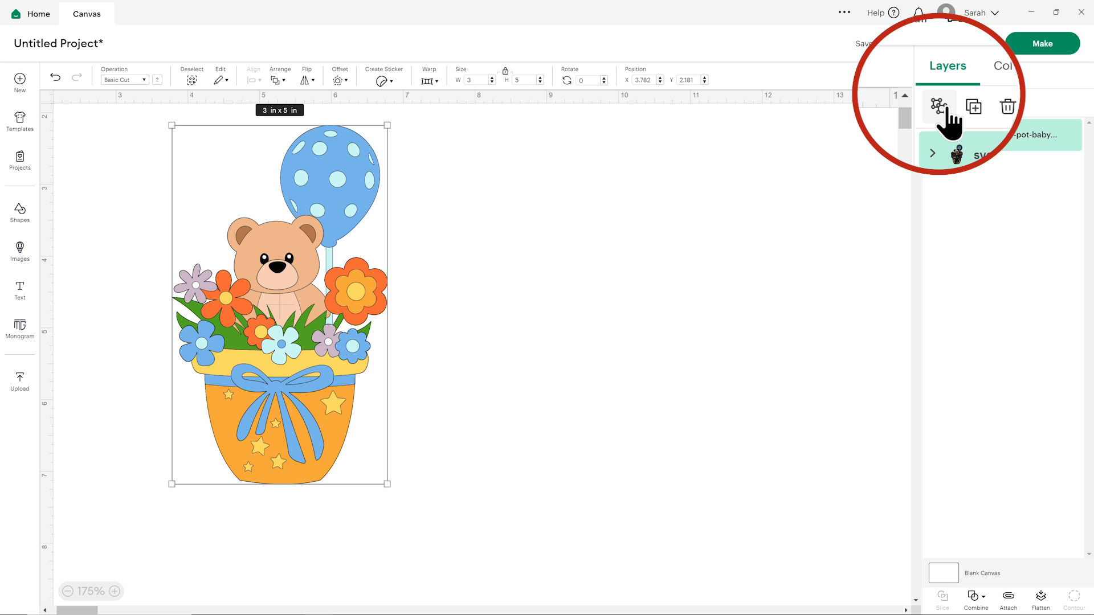
Ungroup the flower pot design and recolor its bottommost layer, the balloon's spots and string, with the light salmon-pink preset.
{"action": "left_click", "coordinate": [940, 104]}
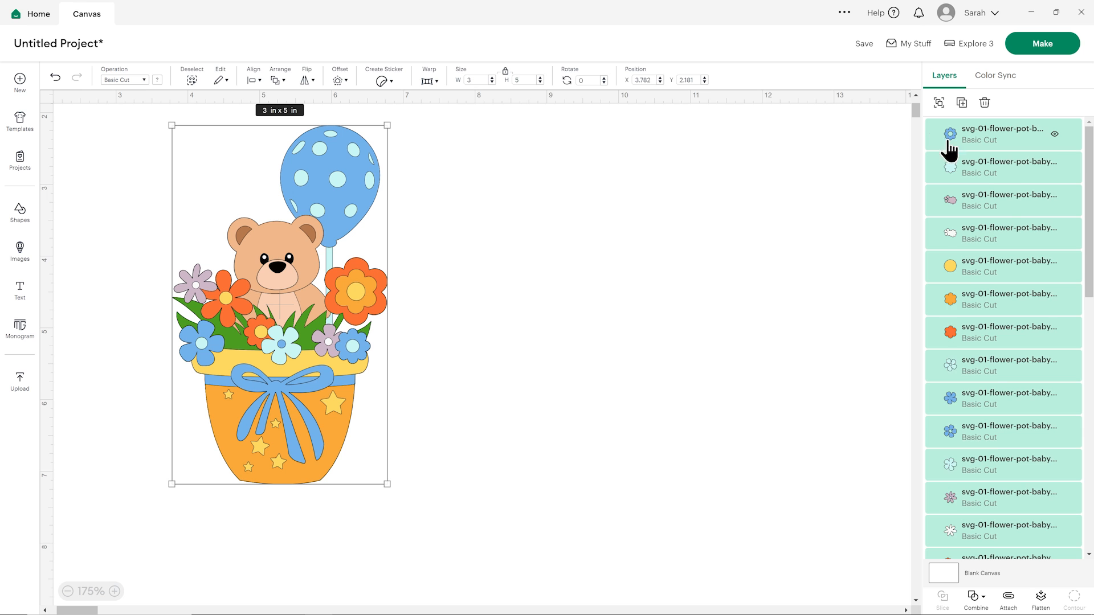
{"action": "scroll", "coordinate": [1009, 196], "scroll_direction": "down", "scroll_amount": 10}
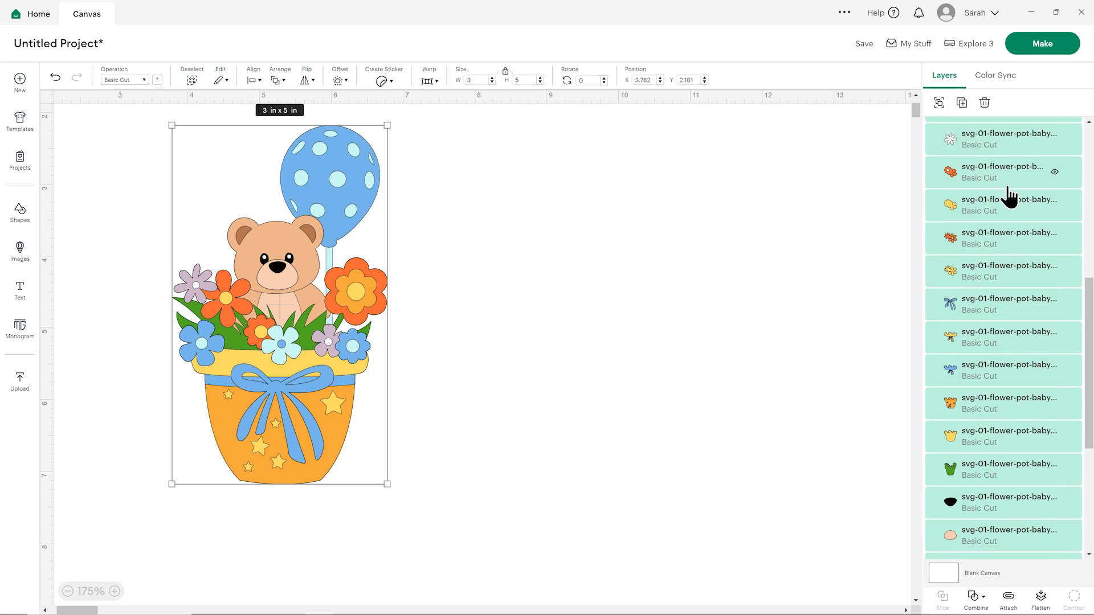
{"action": "scroll", "coordinate": [1008, 197], "scroll_direction": "down", "scroll_amount": 2}
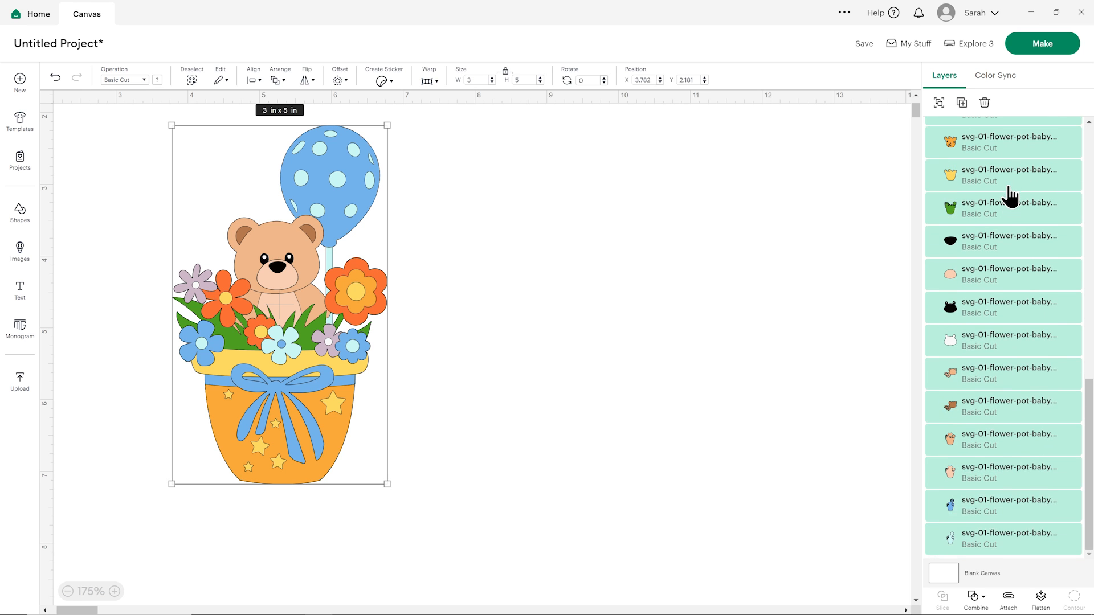
{"action": "left_click", "coordinate": [997, 546]}
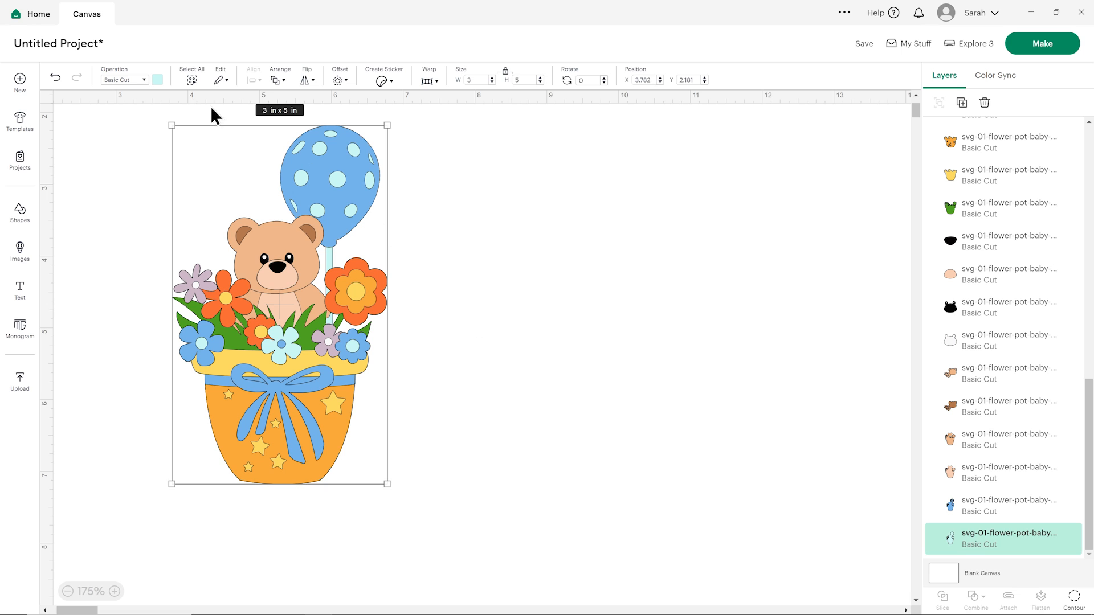
{"action": "left_click", "coordinate": [157, 80]}
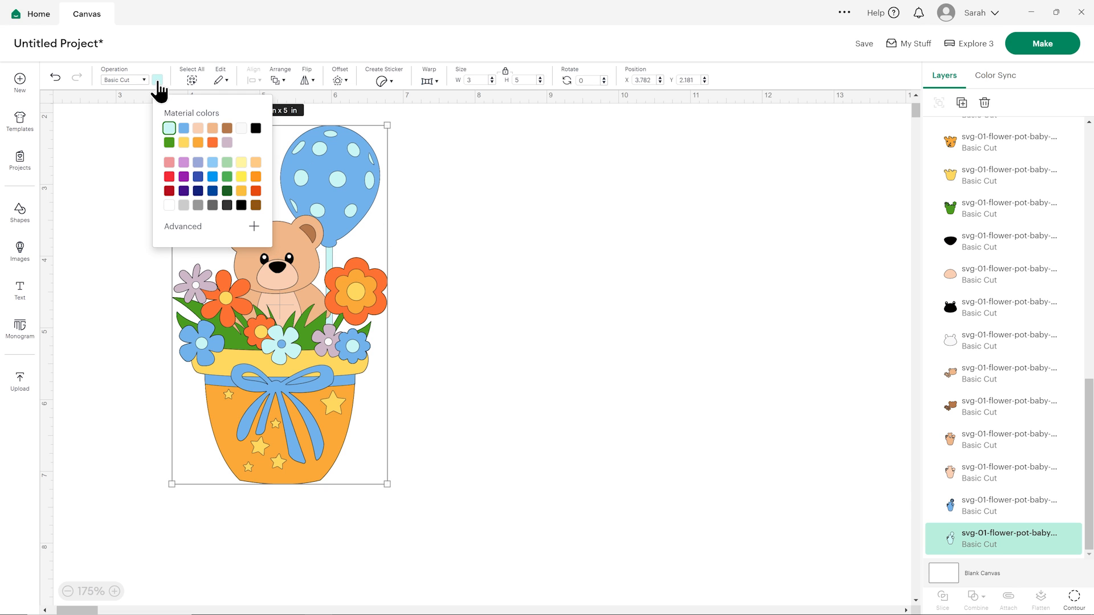
{"action": "left_click", "coordinate": [169, 162]}
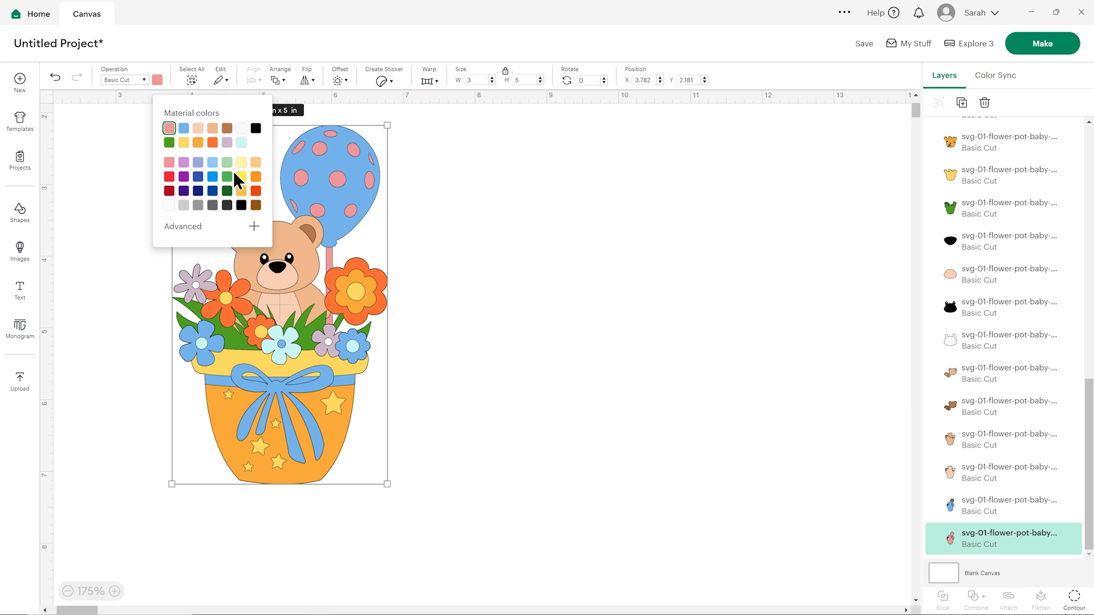
Mix a custom pale pink, #f7bcda, for the balloon's spots and string layer and deselect it.
{"action": "left_click", "coordinate": [254, 231]}
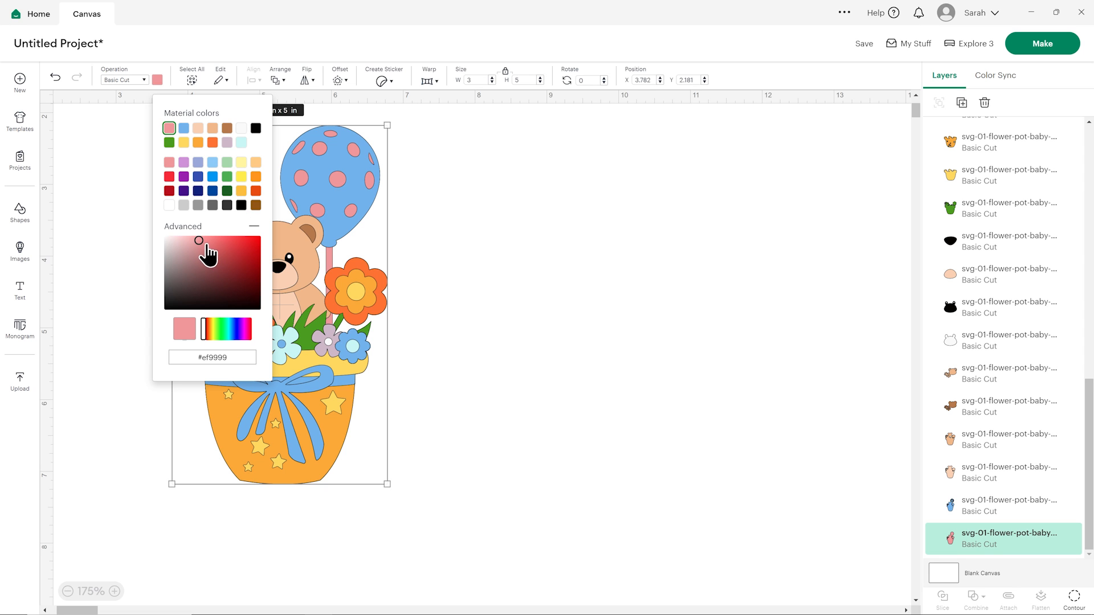
{"action": "left_click", "coordinate": [242, 329]}
{"action": "left_click_drag", "start_coordinate": [243, 330], "coordinate": [246, 331]}
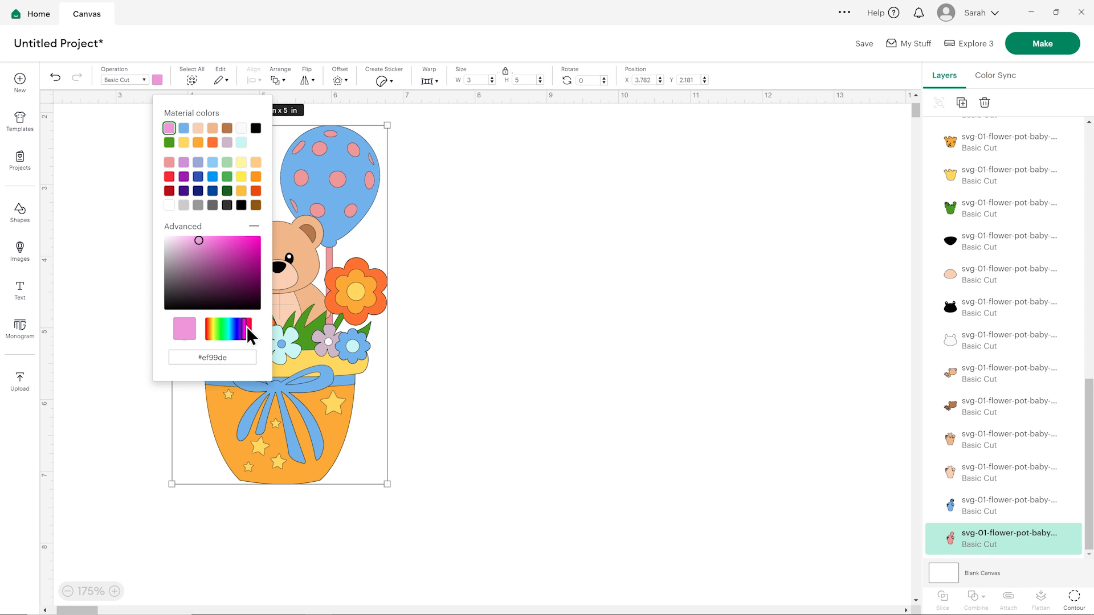
{"action": "left_click", "coordinate": [195, 241]}
{"action": "mouse_move", "coordinate": [195, 241]}
{"action": "left_mouse_down"}
{"action": "mouse_move", "coordinate": [202, 248]}
{"action": "mouse_move", "coordinate": [188, 238]}
{"action": "left_mouse_up"}
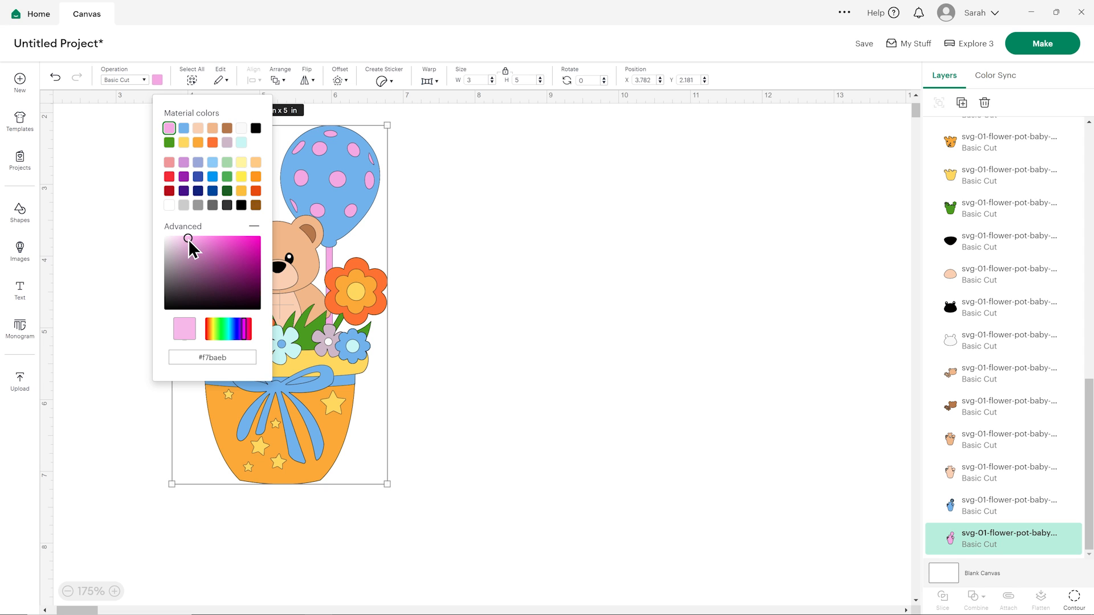
{"action": "left_click", "coordinate": [249, 330]}
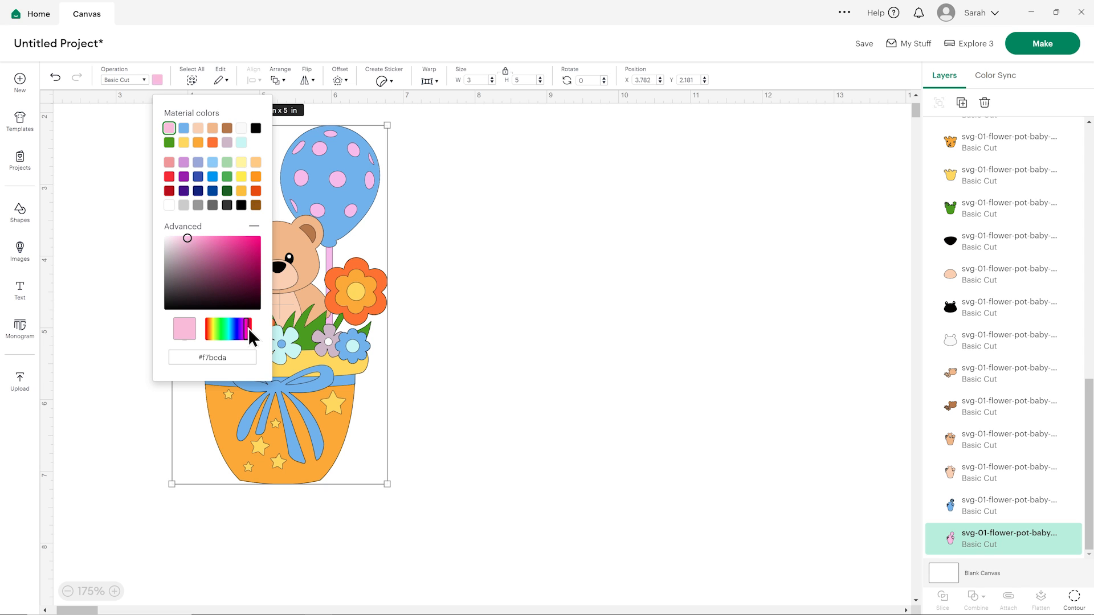
{"action": "left_click", "coordinate": [509, 276]}
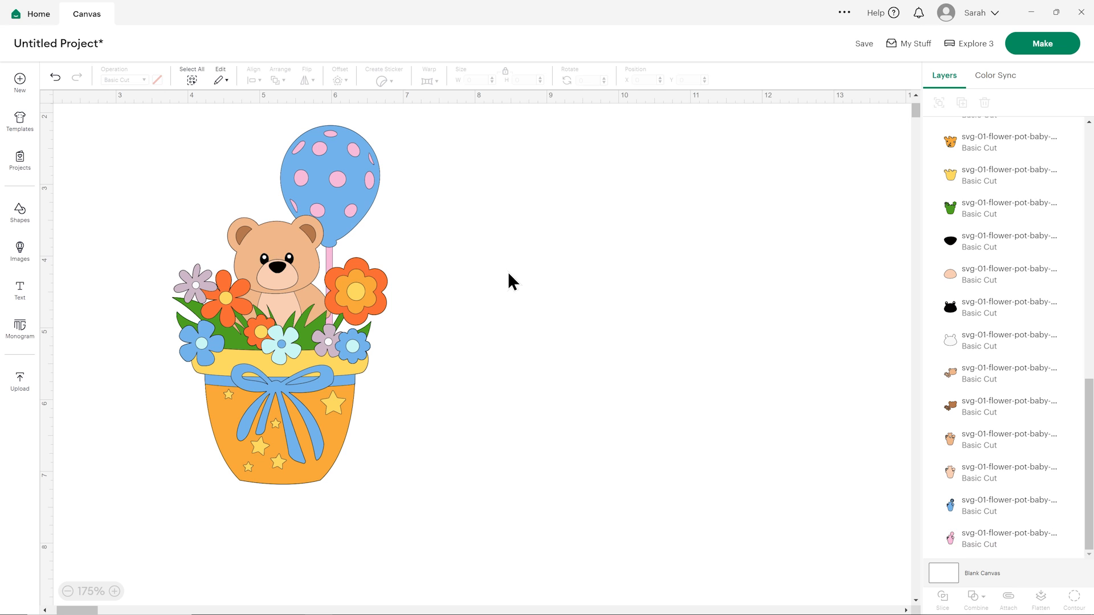
Recolor the blue balloon layer starting from the pale pink used for the spots, adjusted to the darker pink #E28DB8.
{"action": "left_click", "coordinate": [976, 508]}
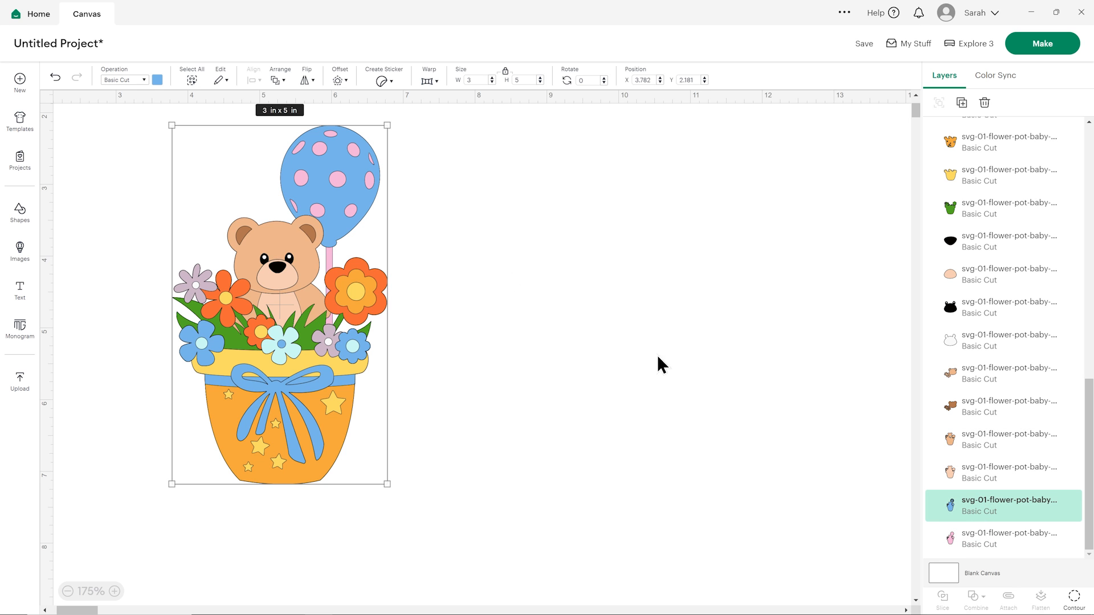
{"action": "left_click", "coordinate": [157, 80]}
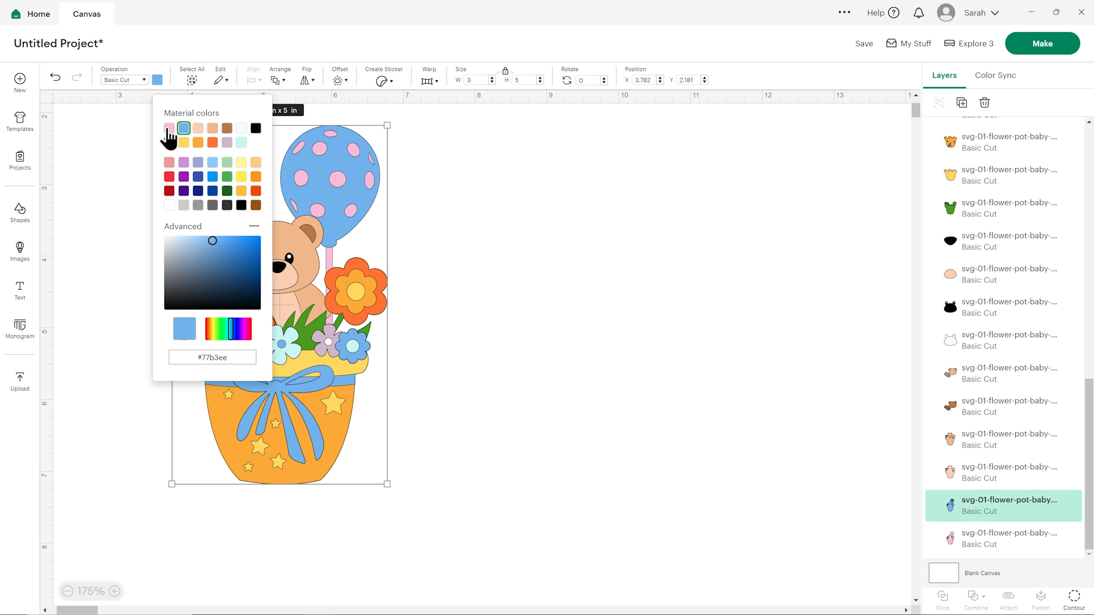
{"action": "left_click", "coordinate": [169, 128]}
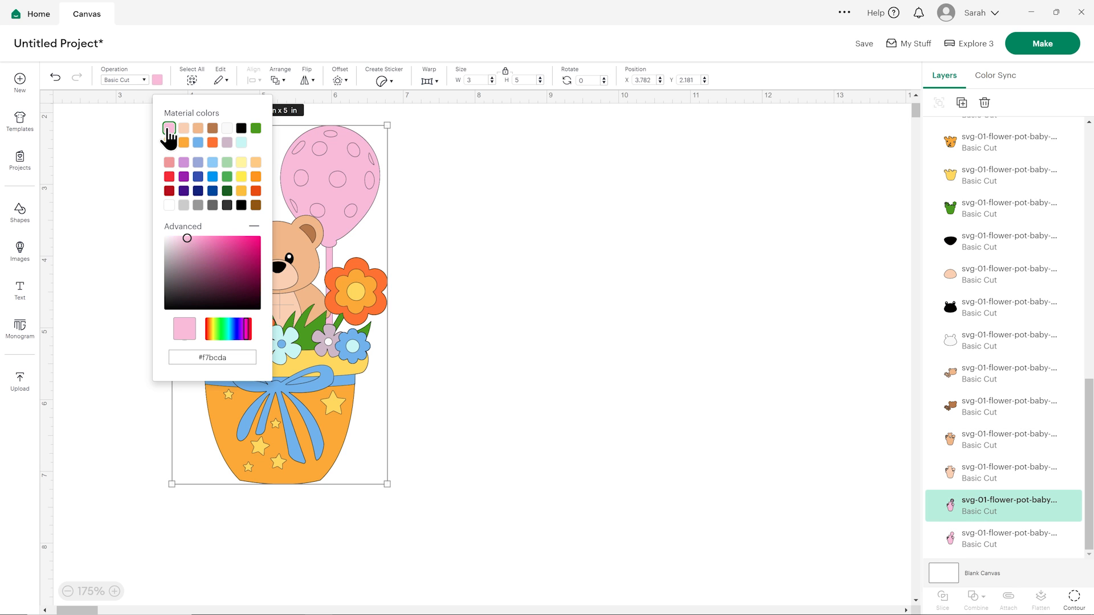
{"action": "left_click", "coordinate": [201, 246]}
{"action": "left_click", "coordinate": [540, 248]}
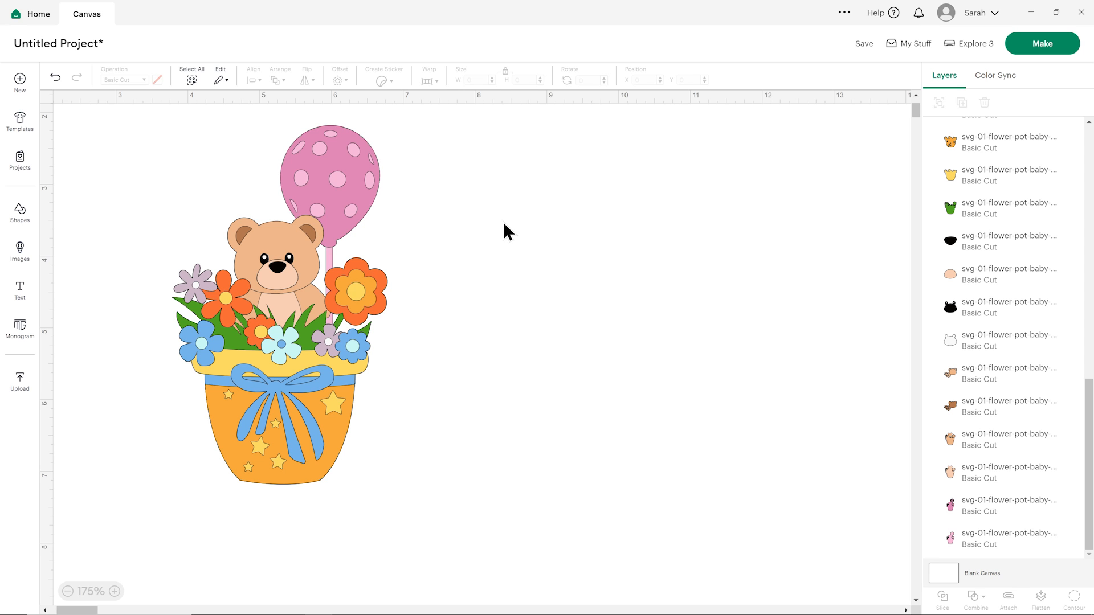
In Color Sync, collapse the #77B3EE, #B57948, #C9F5F5 and #CFB8CA groups and merge the #77B3EE group into #CFB8CA.
{"action": "left_click", "coordinate": [1005, 84]}
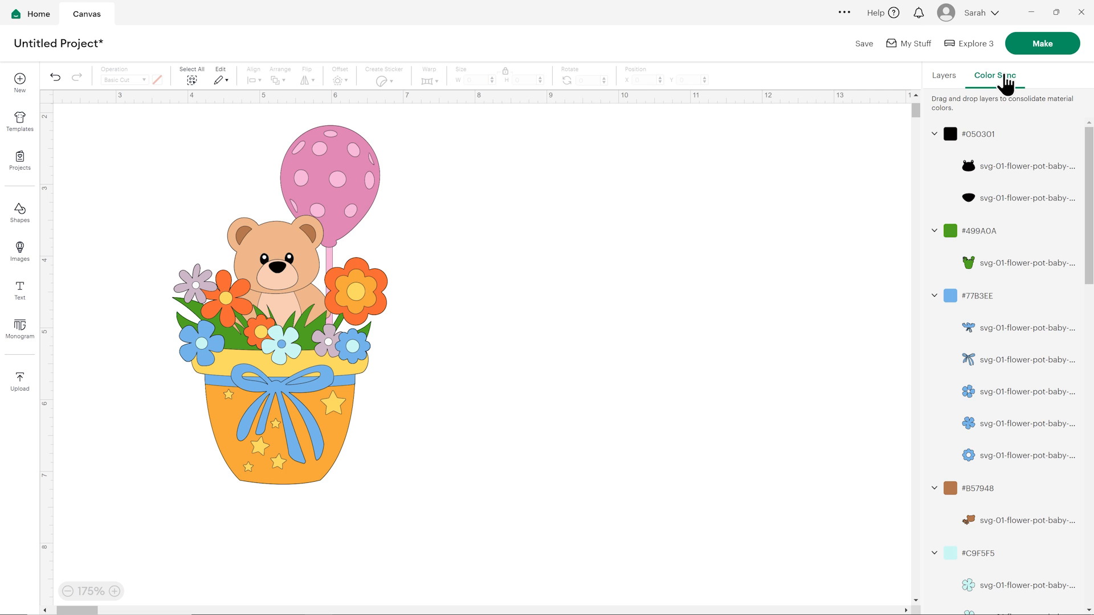
{"action": "scroll", "coordinate": [1010, 141], "scroll_direction": "down", "scroll_amount": 4}
{"action": "scroll", "coordinate": [1020, 154], "scroll_direction": "up", "scroll_amount": 2}
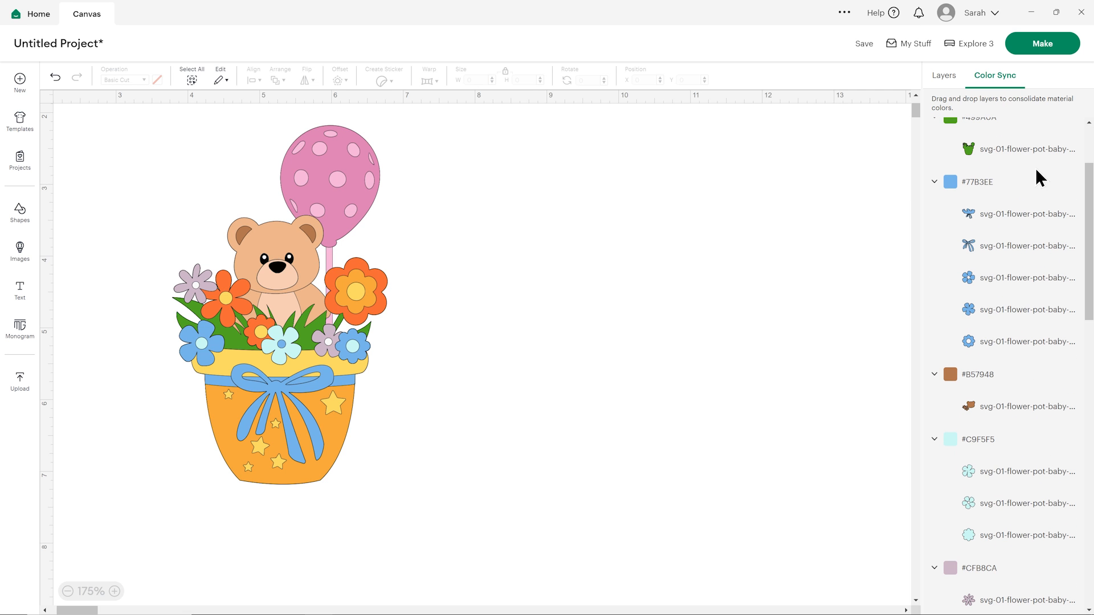
{"action": "left_click", "coordinate": [935, 183]}
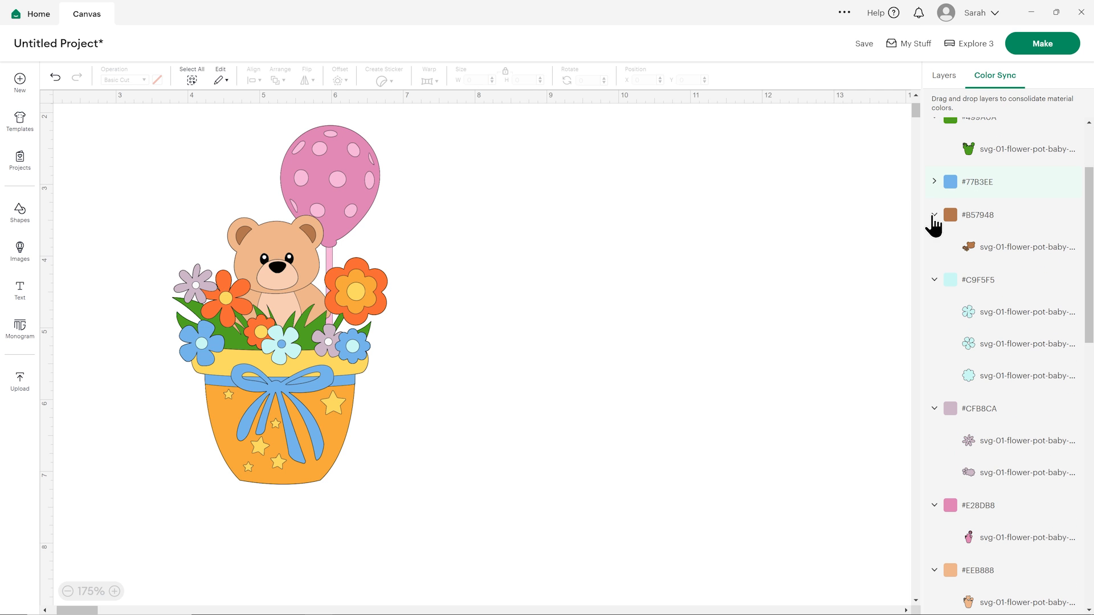
{"action": "left_click", "coordinate": [934, 216]}
{"action": "left_click", "coordinate": [935, 249]}
{"action": "left_click", "coordinate": [934, 282]}
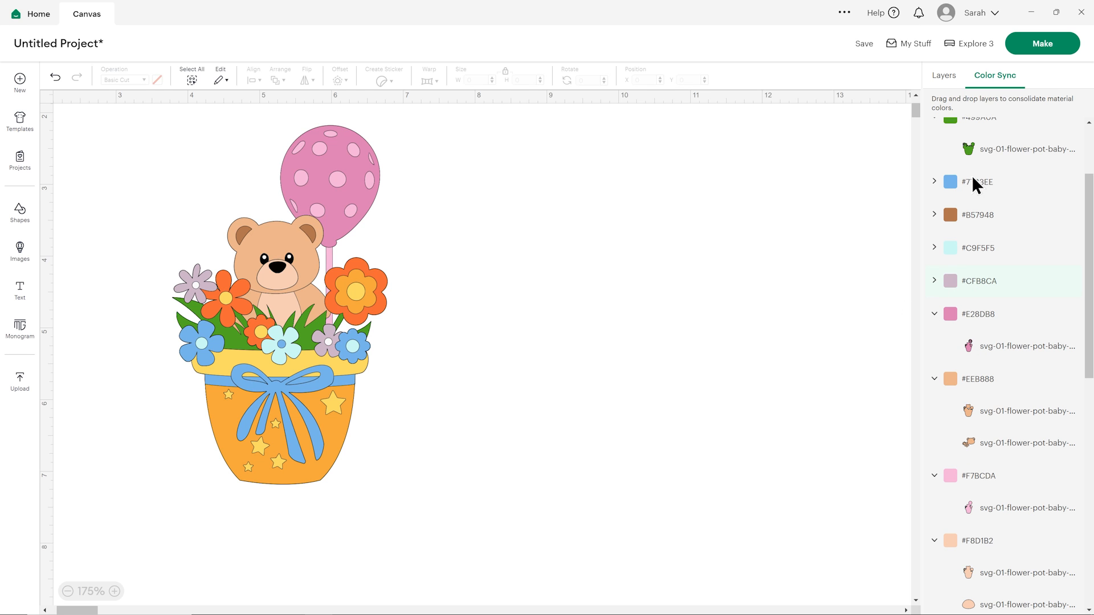
{"action": "left_click_drag", "start_coordinate": [973, 180], "coordinate": [1017, 294]}
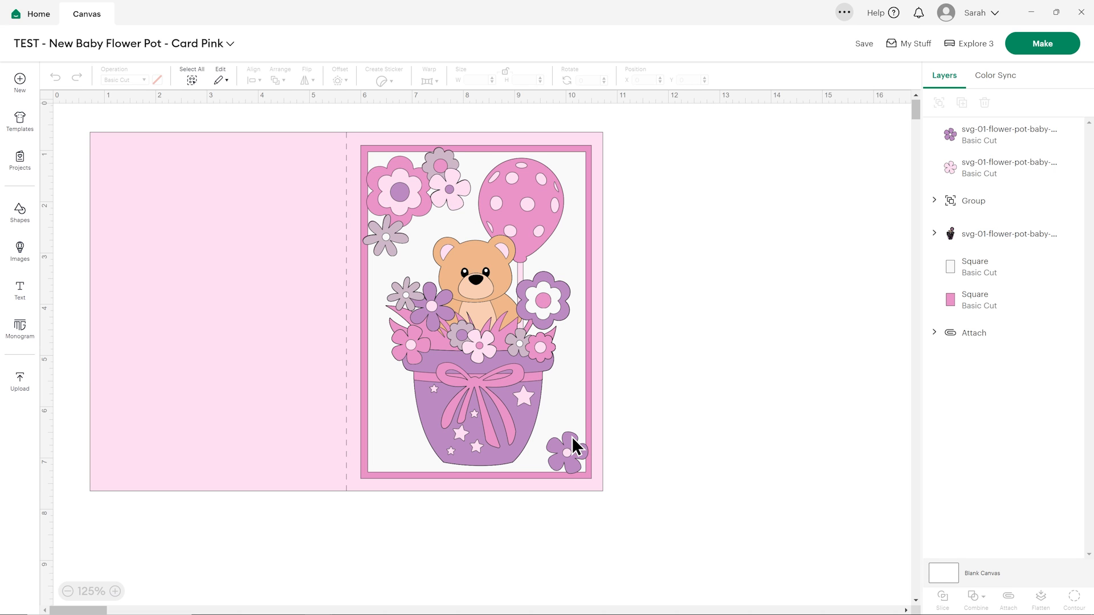
Ungroup the teddy bear flower pot design on the pink card and deselect its layers.
{"action": "left_click", "coordinate": [534, 356]}
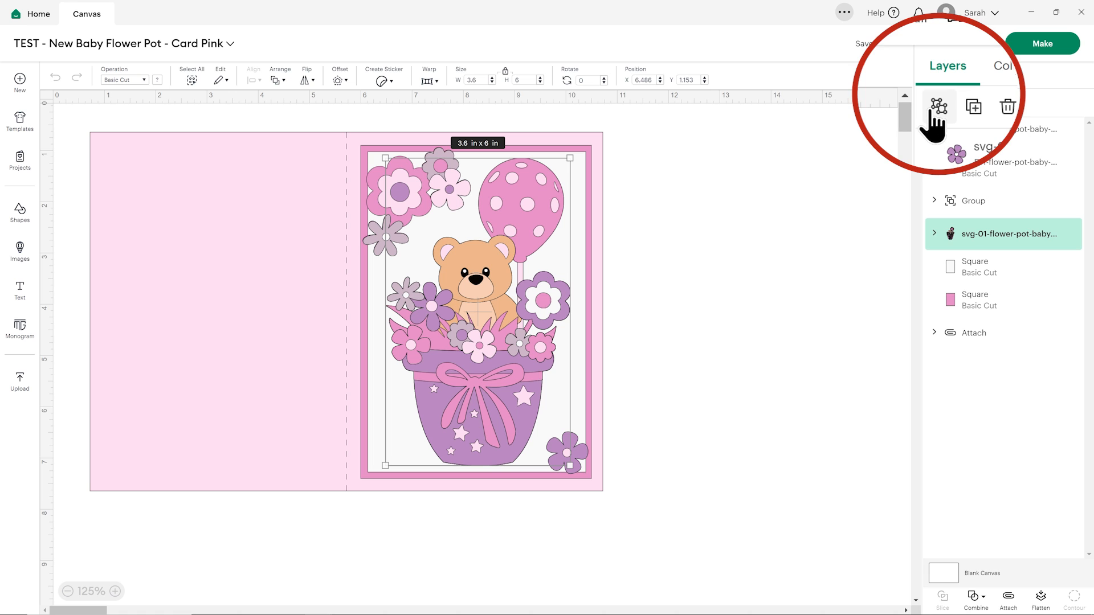
{"action": "left_click", "coordinate": [939, 102]}
{"action": "left_click", "coordinate": [782, 210]}
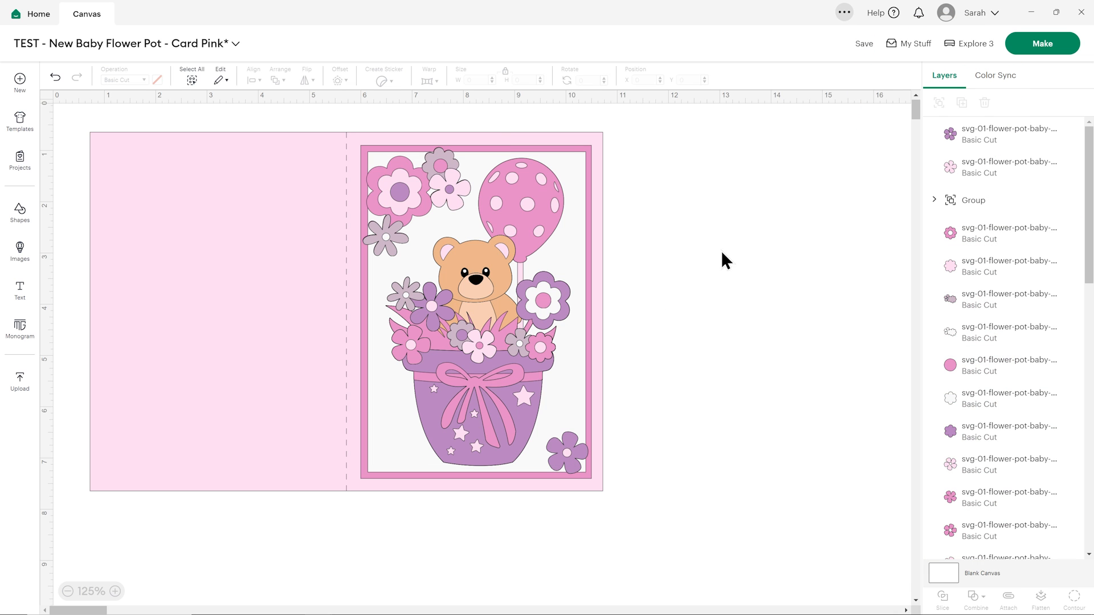
Duplicate the purple base layer of the large flower beside the bear, move the copy off the card and delete it.
{"action": "left_click", "coordinate": [564, 288]}
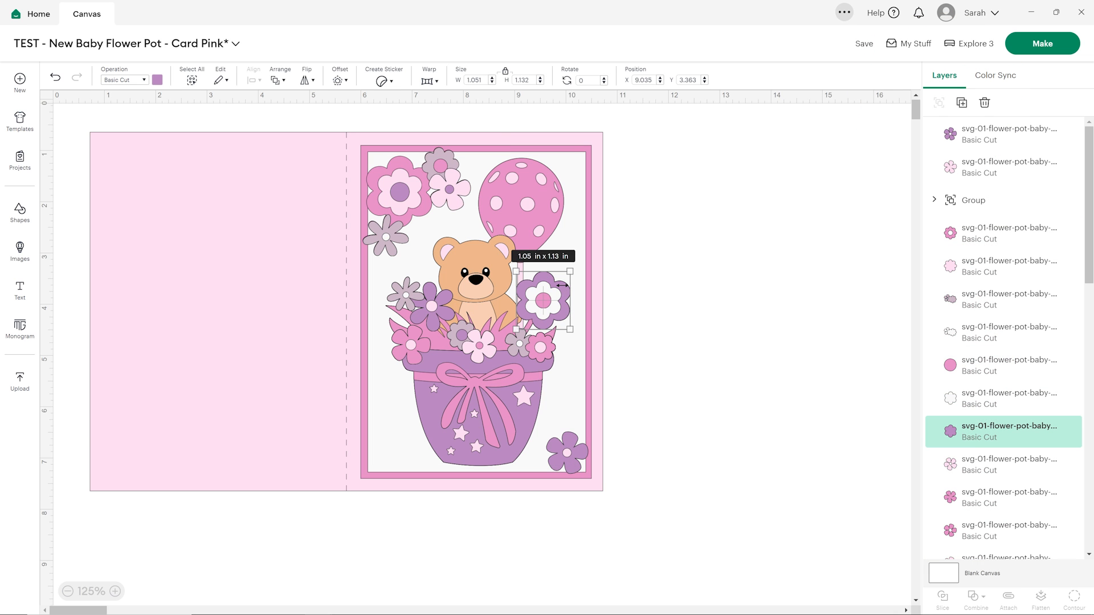
{"action": "left_click", "coordinate": [961, 102]}
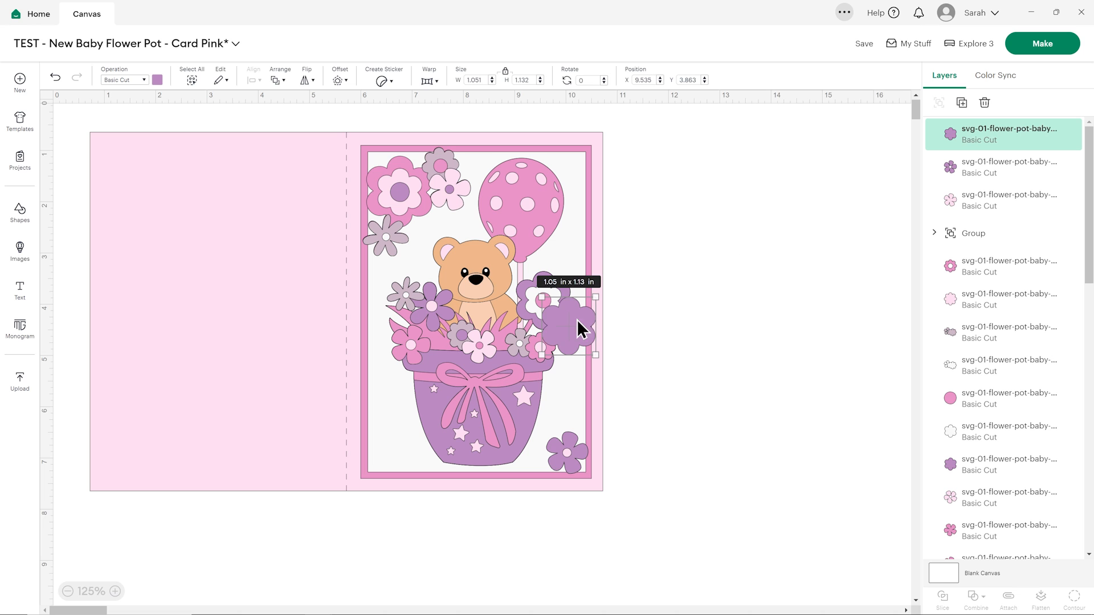
{"action": "left_click_drag", "start_coordinate": [576, 330], "coordinate": [701, 273]}
{"action": "key", "text": "Delete"}
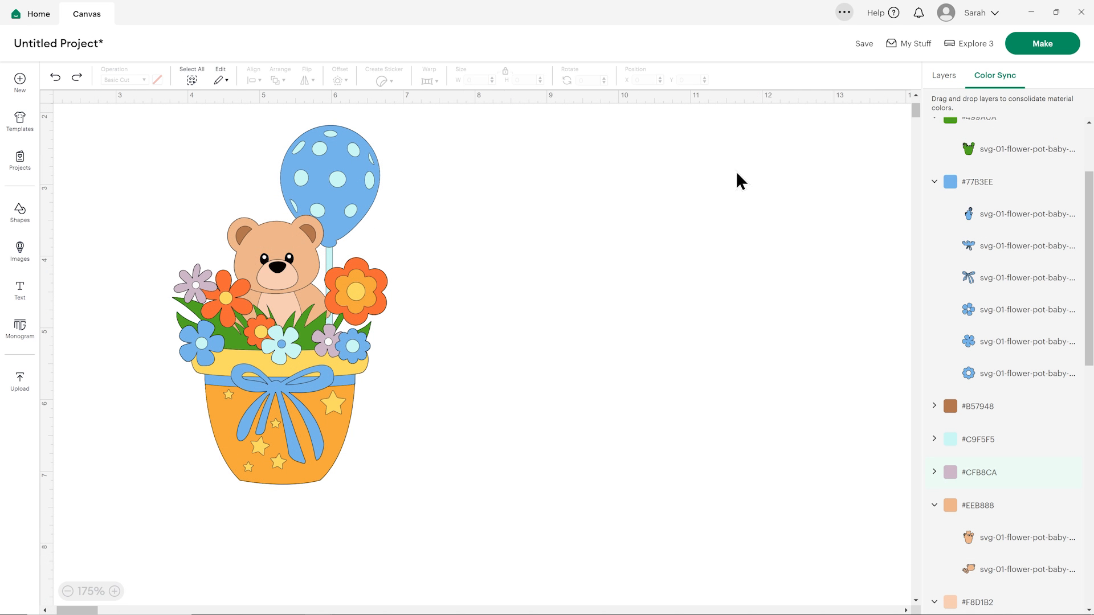
Take the untitled flower pot project to mat preparation without saving, and move the bear-head piece below the flower pieces on mat 1.
{"action": "left_click", "coordinate": [1031, 49]}
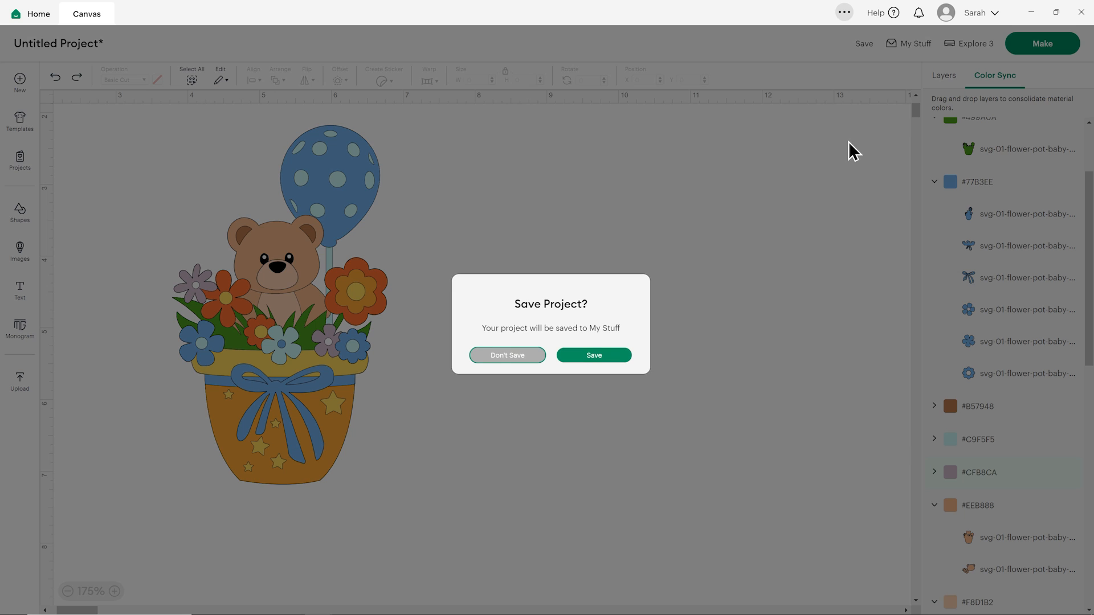
{"action": "left_click", "coordinate": [495, 356]}
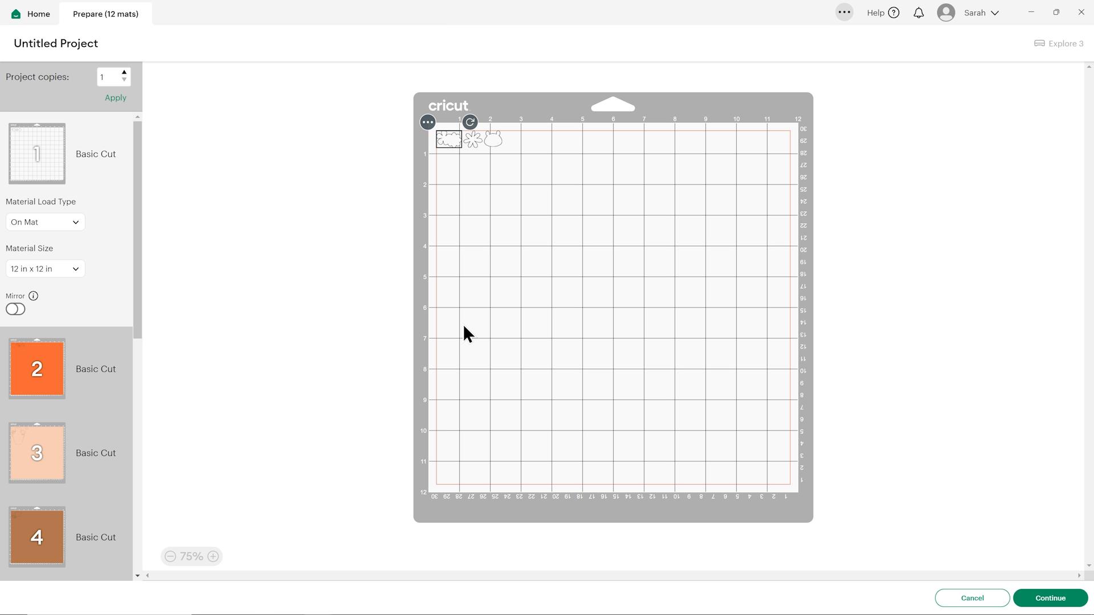
{"action": "left_click_drag", "start_coordinate": [500, 144], "coordinate": [462, 155]}
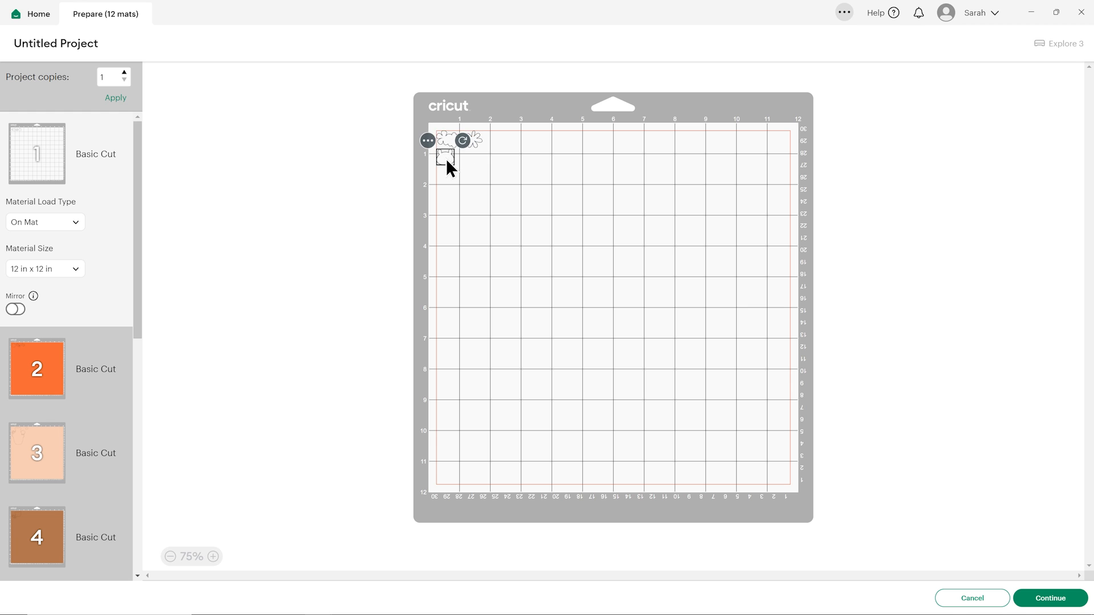
{"action": "left_click", "coordinate": [489, 146]}
{"action": "left_click", "coordinate": [474, 139]}
{"action": "left_click", "coordinate": [484, 197]}
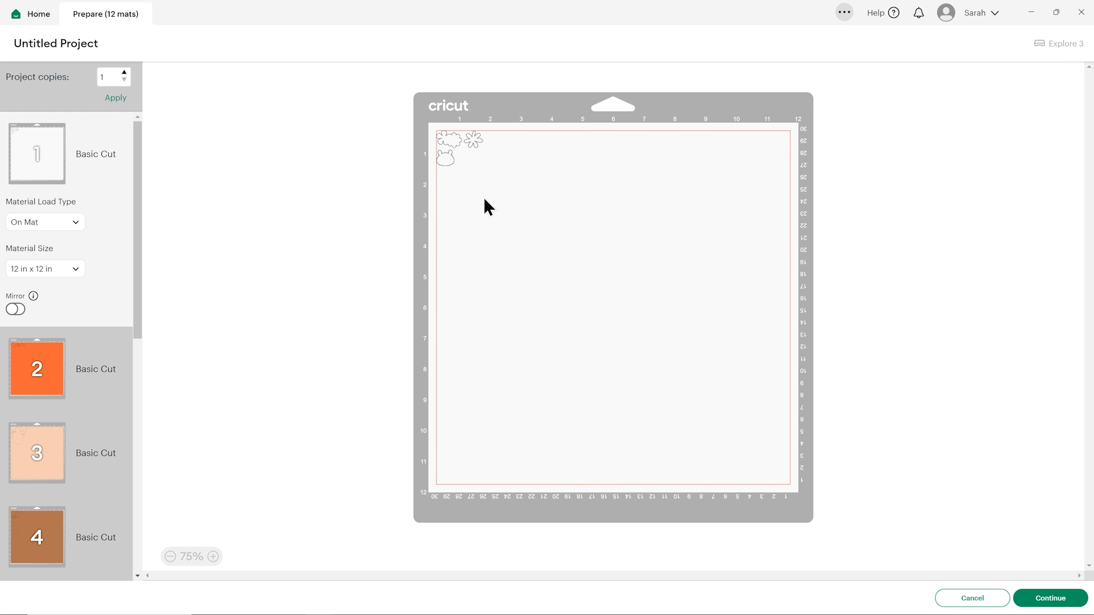
{"action": "left_click", "coordinate": [448, 161]}
{"action": "left_click", "coordinate": [494, 147]}
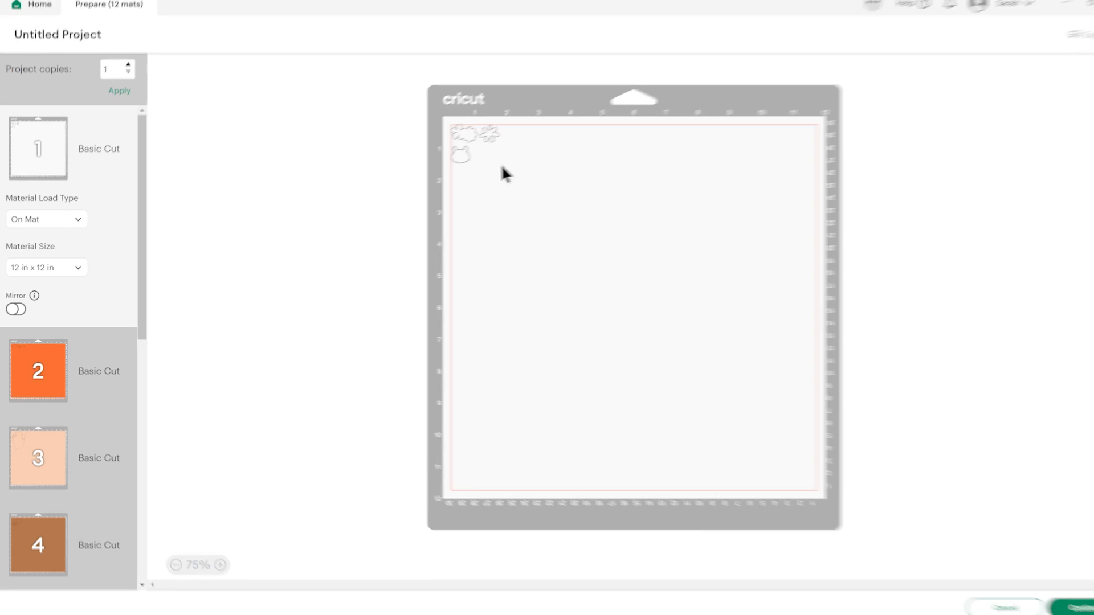
Set the material size of mat 1 to 8.3 in x 11.7 in (A4).
{"action": "left_click", "coordinate": [75, 270]}
{"action": "scroll", "coordinate": [128, 344], "scroll_direction": "up", "scroll_amount": 5}
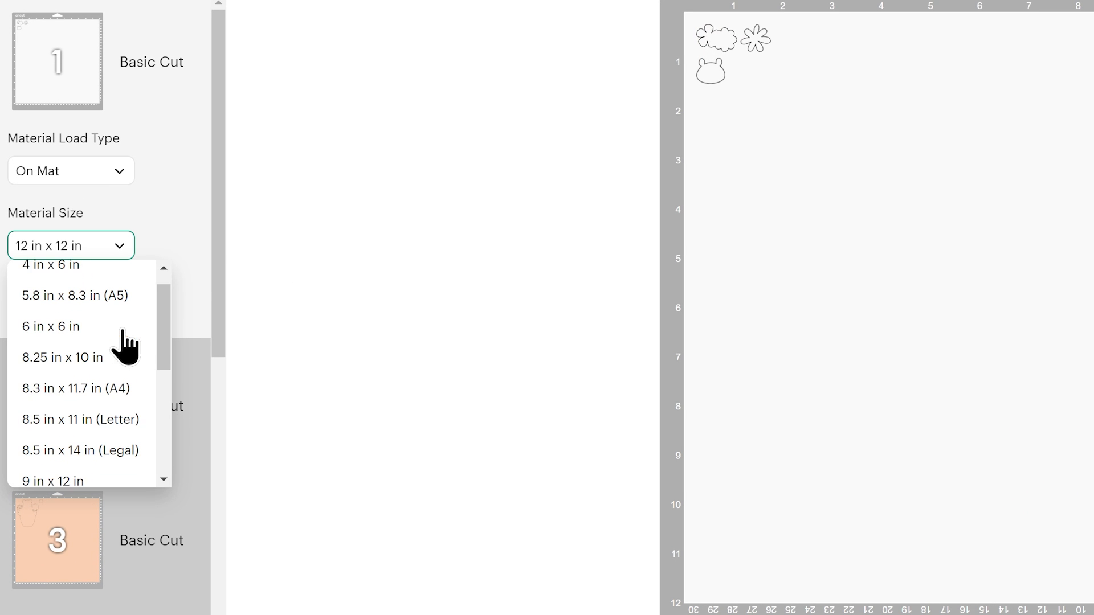
{"action": "left_click", "coordinate": [128, 391]}
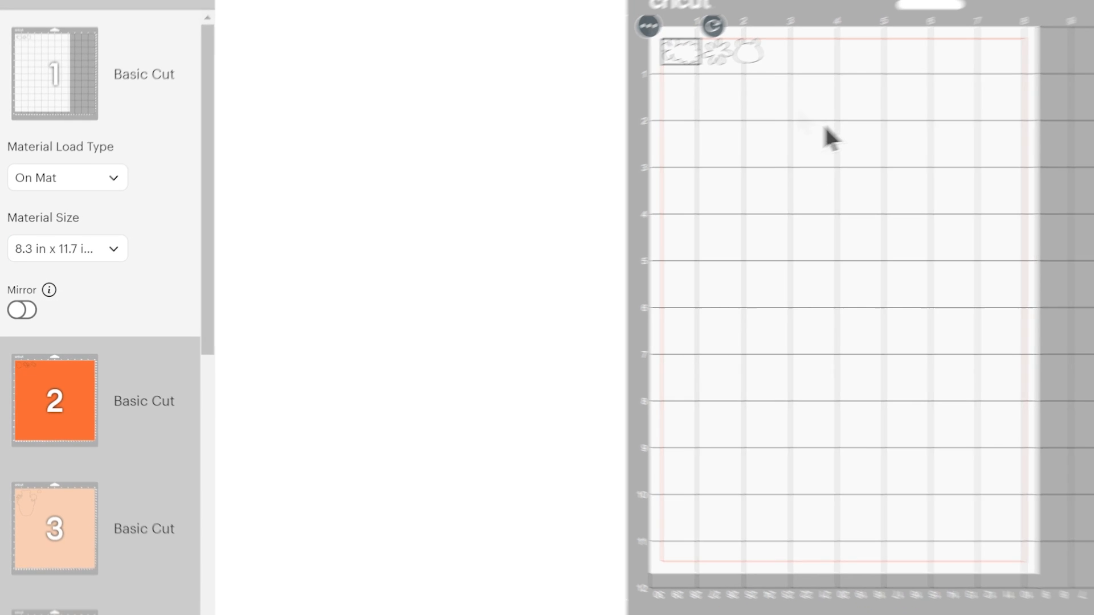
Review the layout of the pieces on the orange mat 2 and the peach mat 3.
{"action": "left_click", "coordinate": [64, 414]}
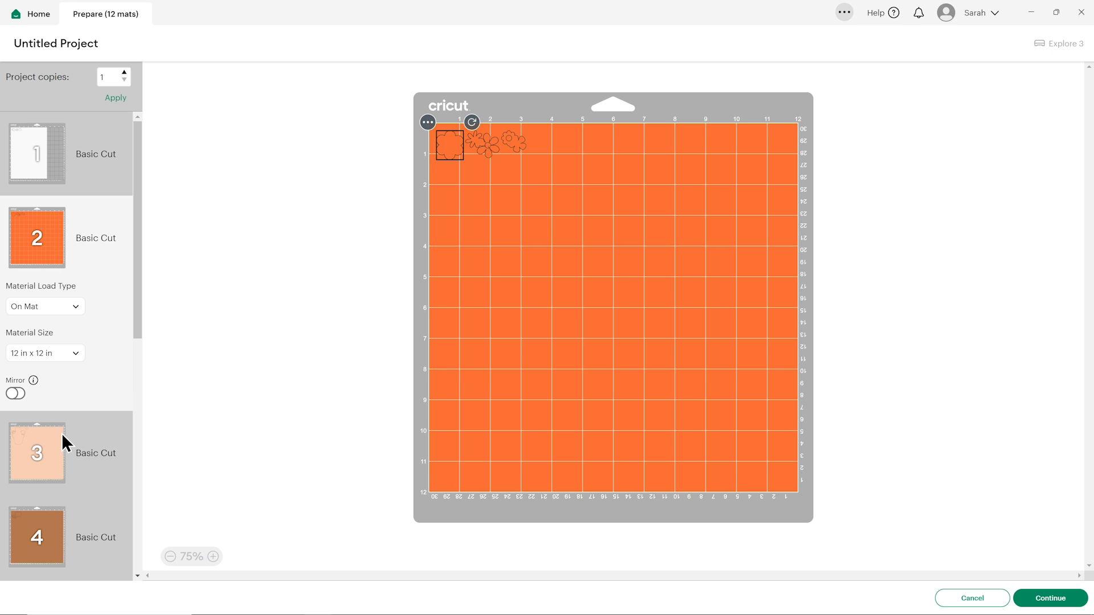
{"action": "left_click", "coordinate": [63, 434]}
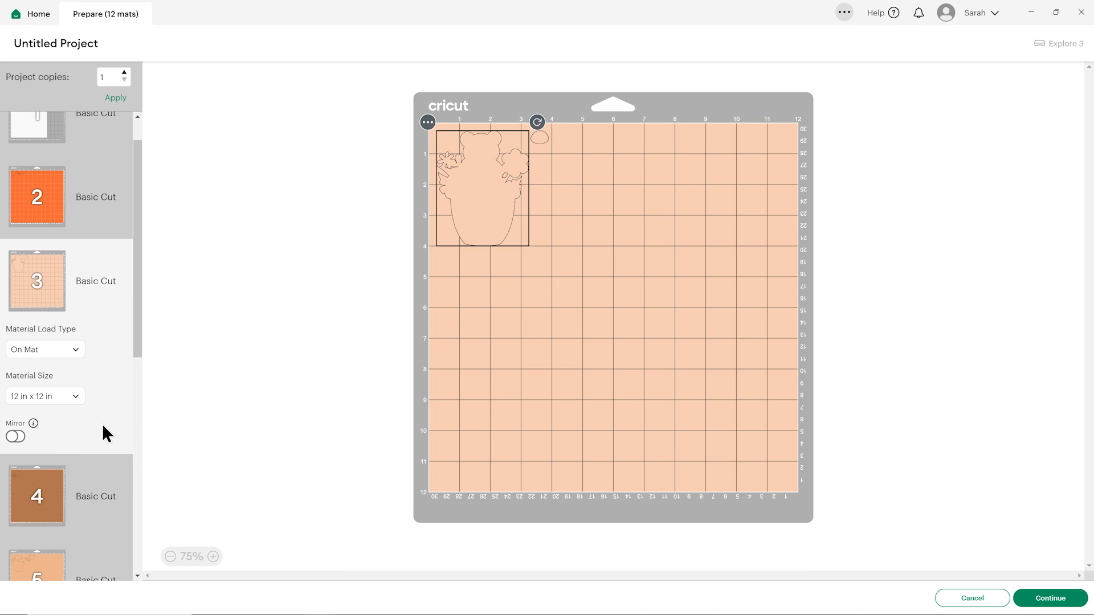